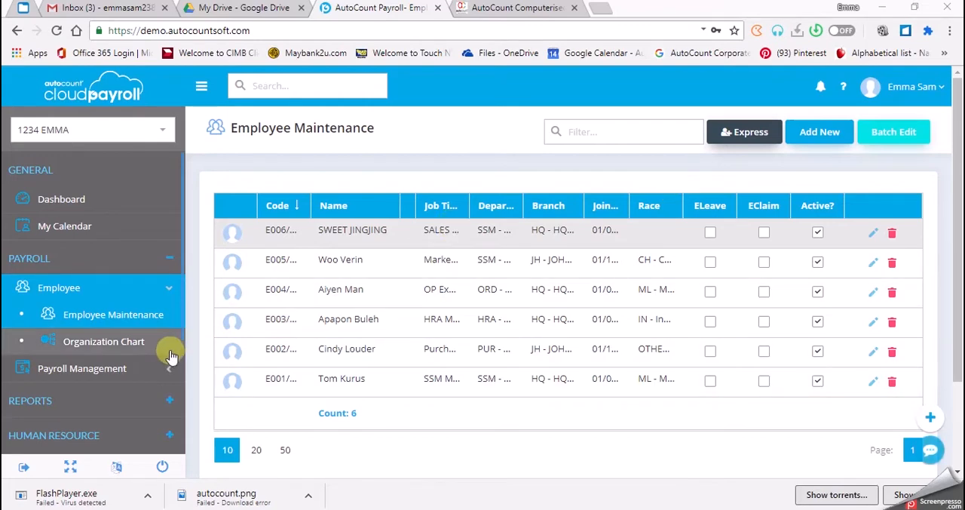
# Open the details of the April 2020 Month End / Second Half payroll process and collapse the employee list
pyautogui.click(152, 369)
pyautogui.click(136, 395)
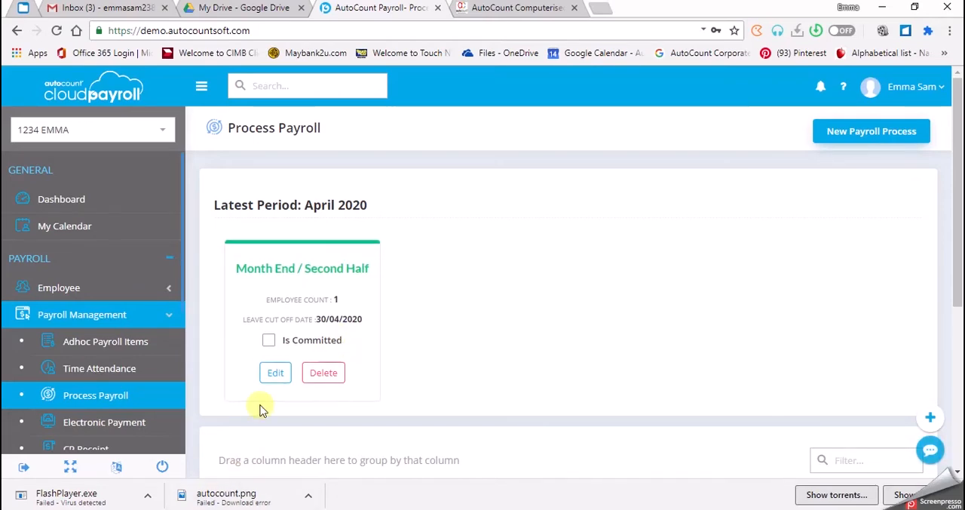
pyautogui.click(278, 368)
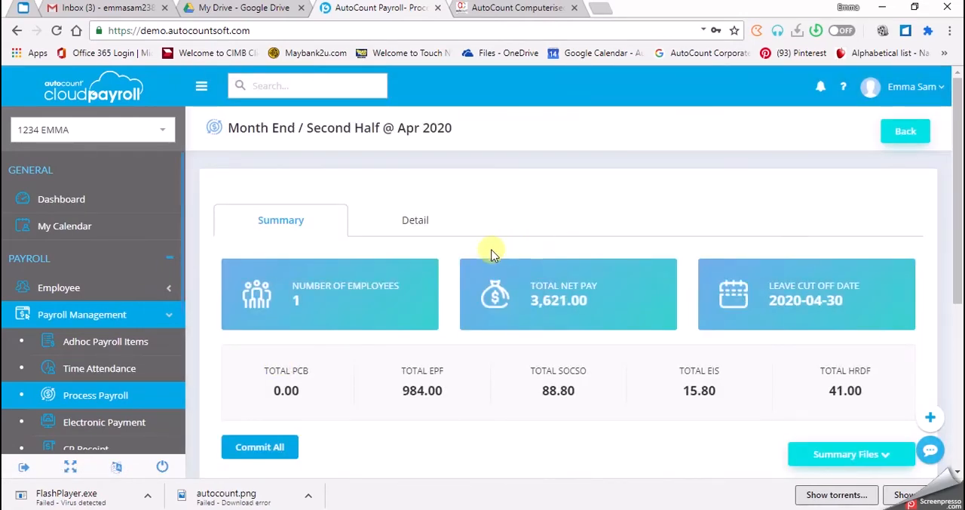
pyautogui.click(417, 226)
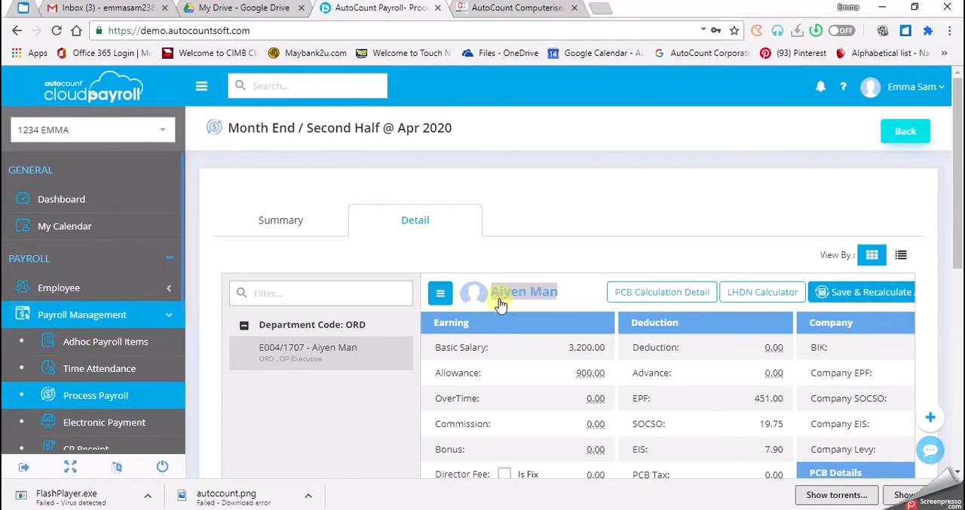
pyautogui.click(440, 295)
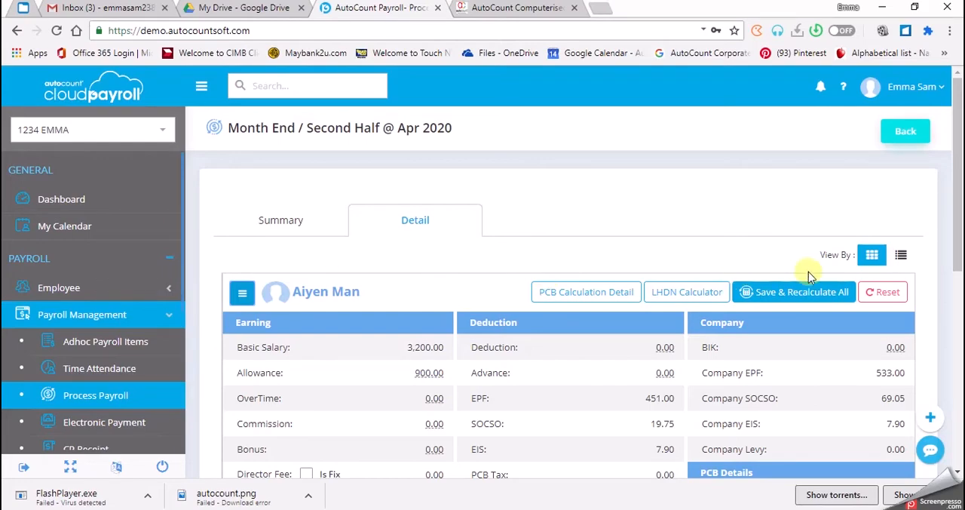
# Call up the payroll reset for the employee and decline it, and view the breakdown of the allowance amount
pyautogui.click(889, 296)
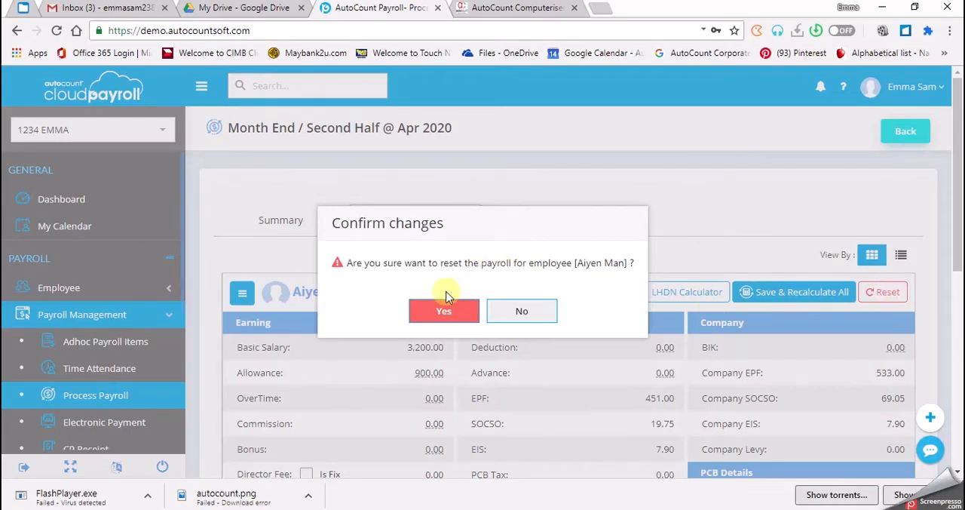
pyautogui.click(513, 323)
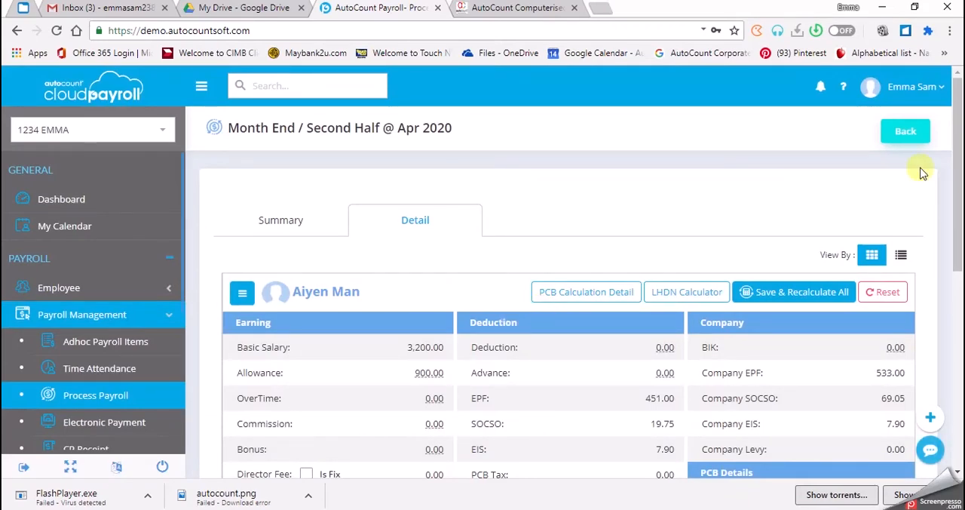
pyautogui.click(427, 374)
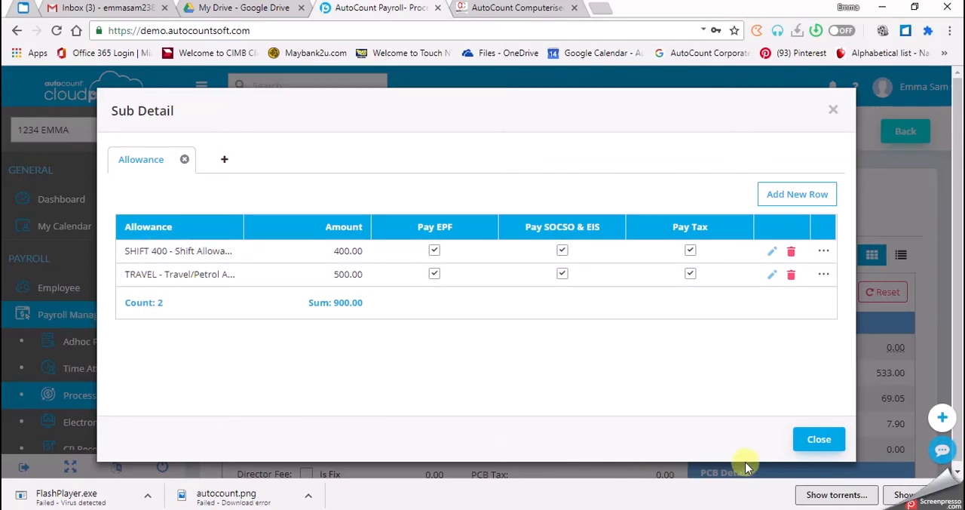
pyautogui.click(823, 442)
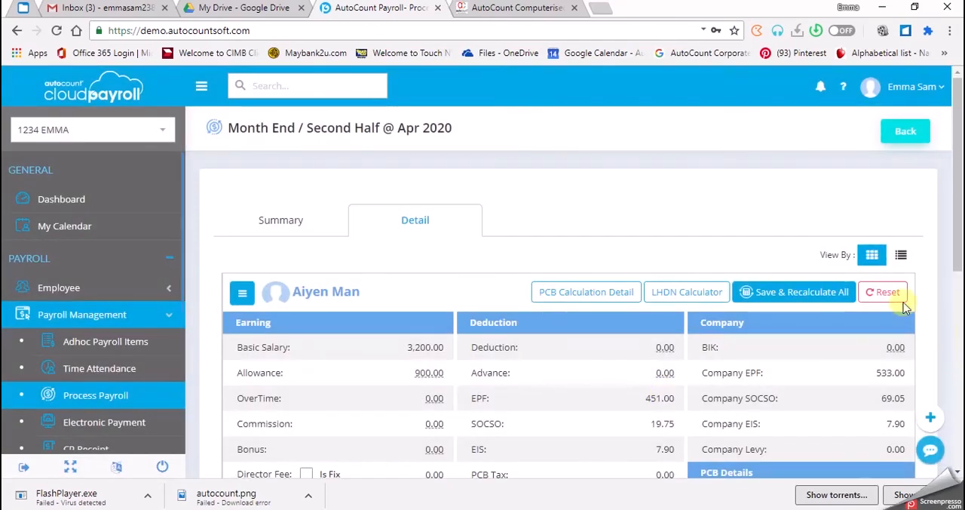
# Reset the employee's payroll for the April 2020 month-end process
pyautogui.click(890, 293)
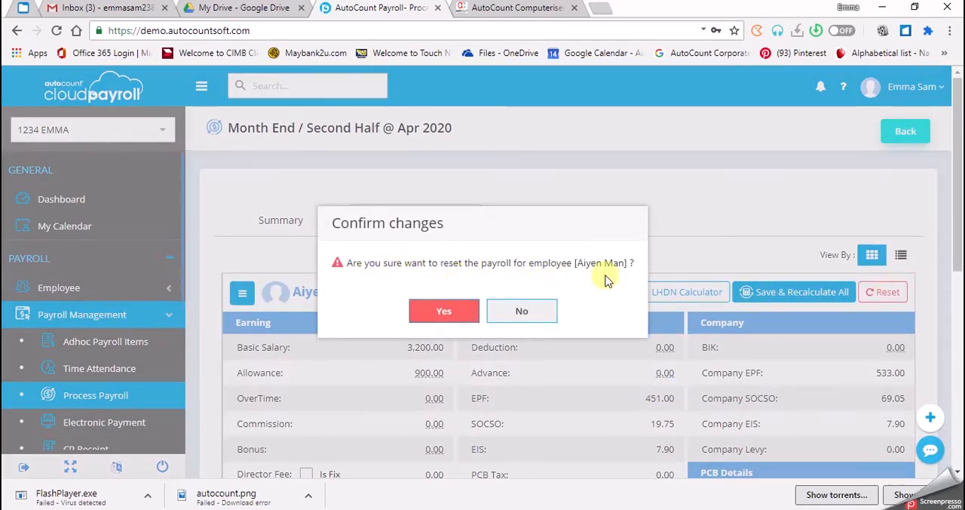
pyautogui.click(444, 311)
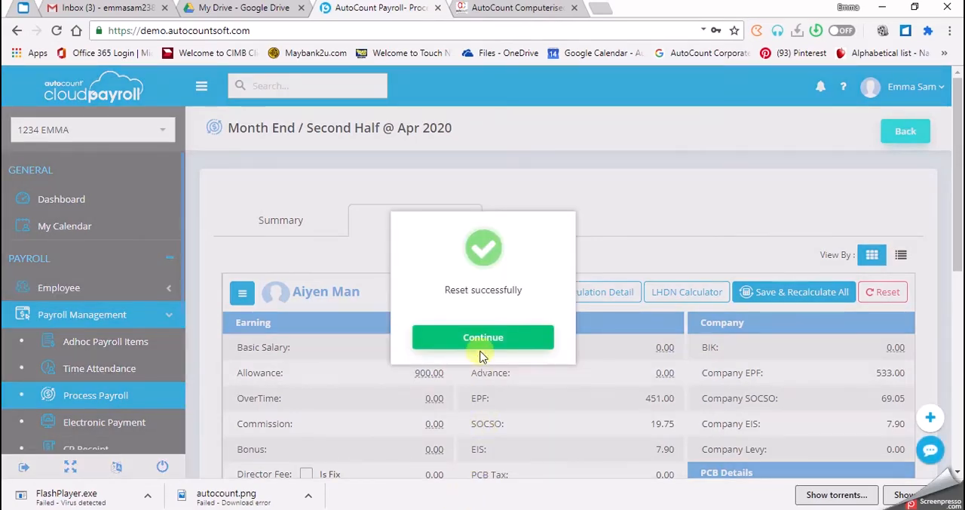
pyautogui.click(483, 343)
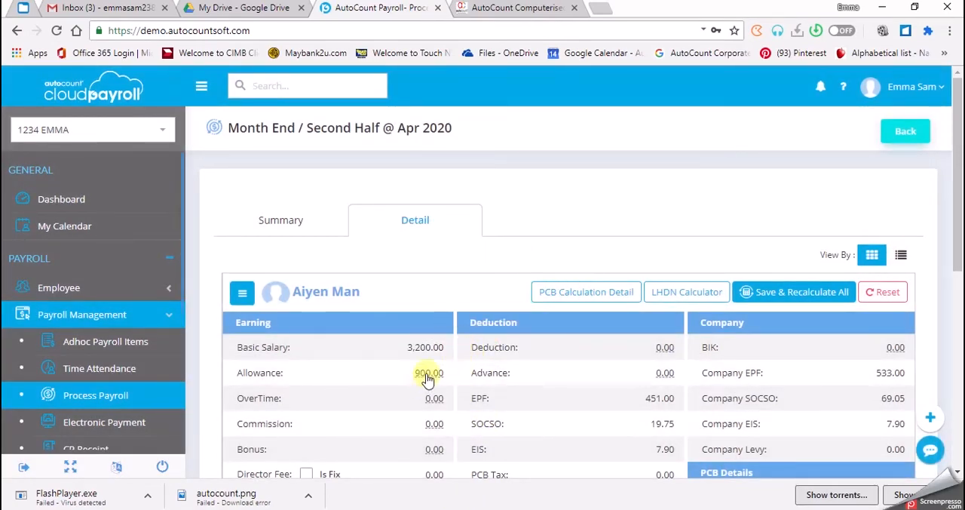
# Set the ATTENDANCE allowance amount to 200 in the employee's allowance breakdown and save the row
pyautogui.click(428, 373)
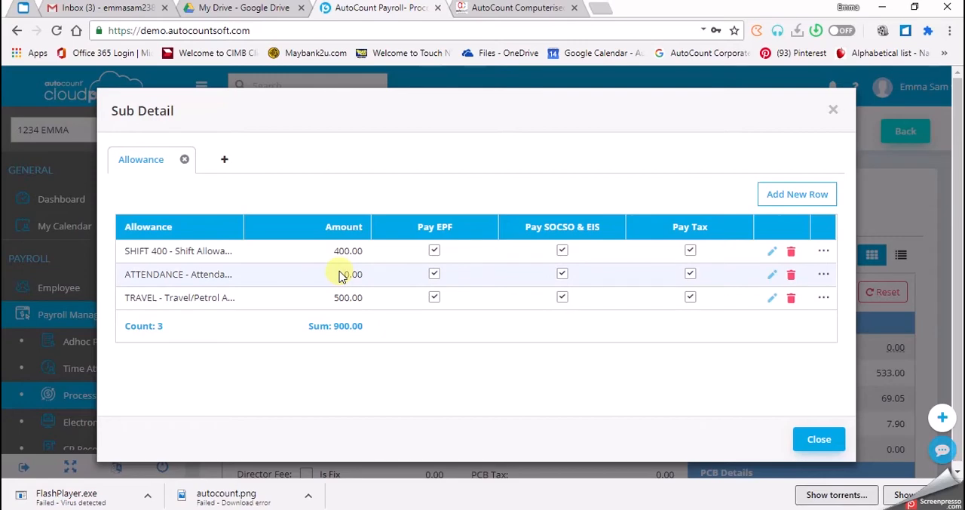
pyautogui.click(774, 277)
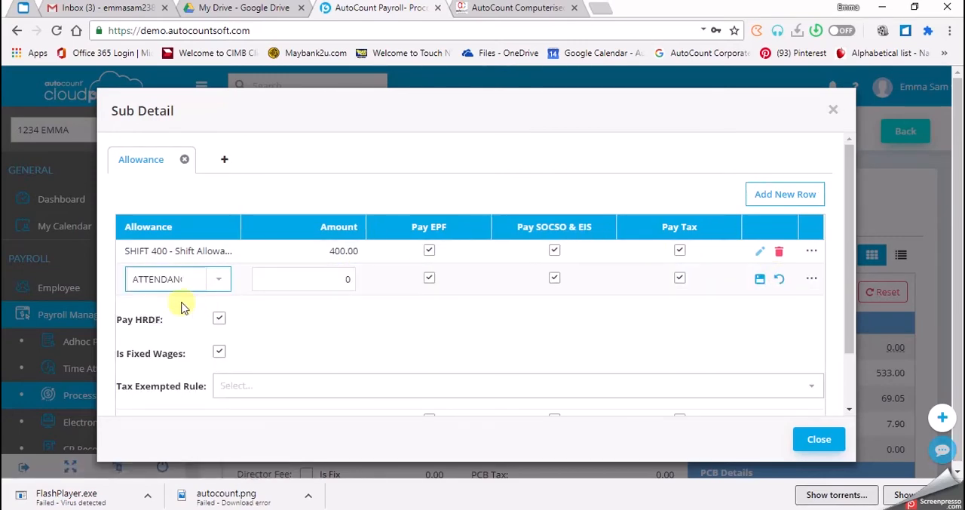
pyautogui.click(283, 283)
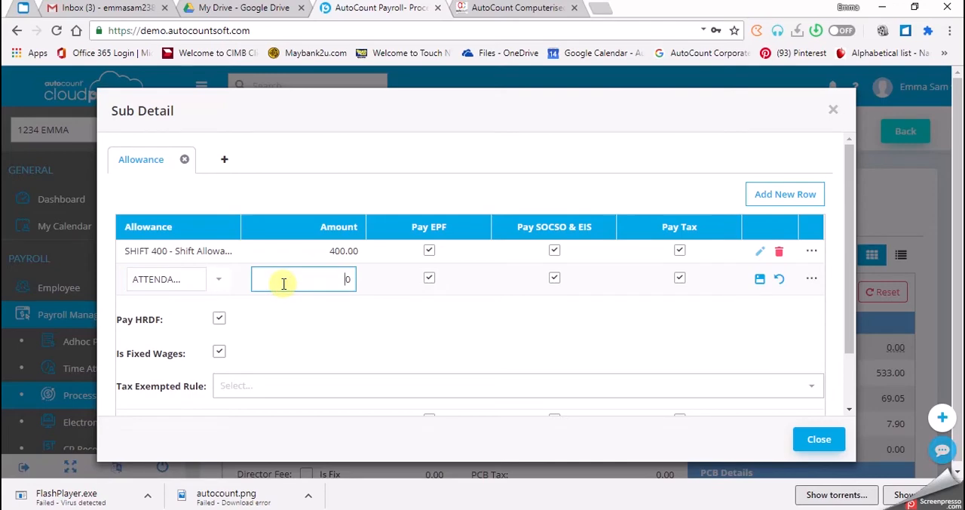
pyautogui.write('200')
pyautogui.scroll(-1, 618, 383)
pyautogui.scroll(1, 668, 322)
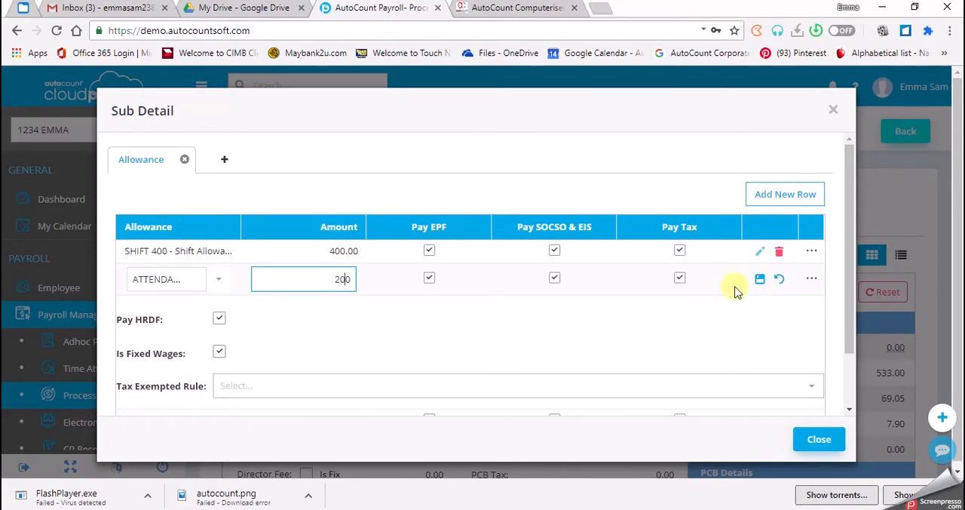
pyautogui.click(760, 279)
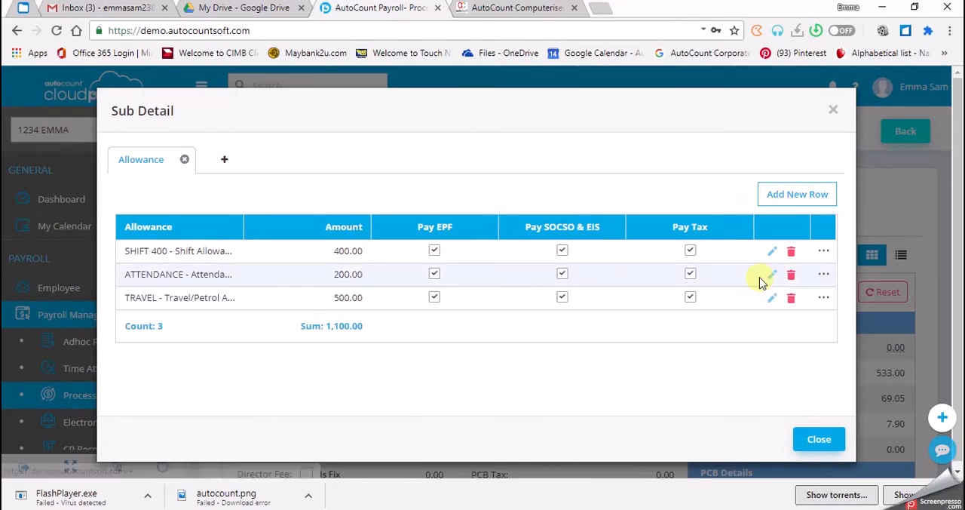
pyautogui.click(818, 442)
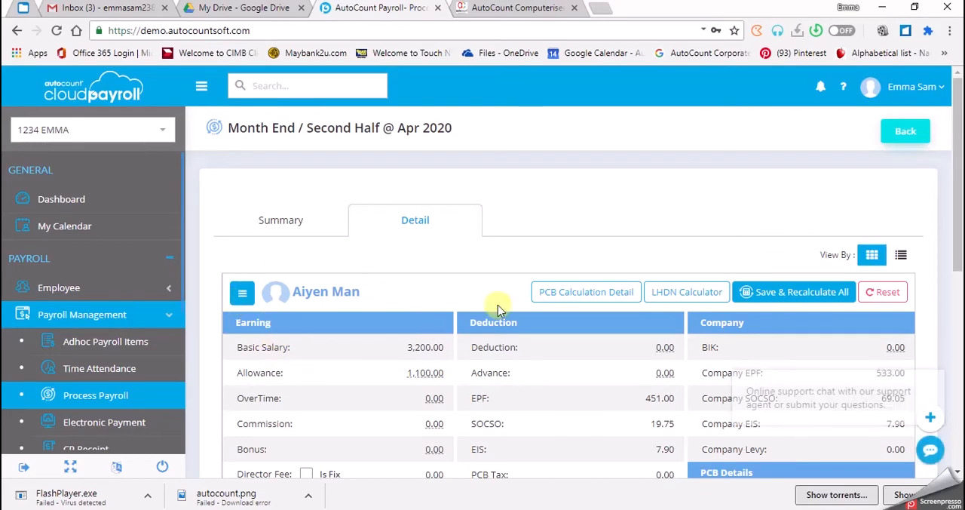
# Save and recalculate the payroll for all affected employees
pyautogui.click(778, 302)
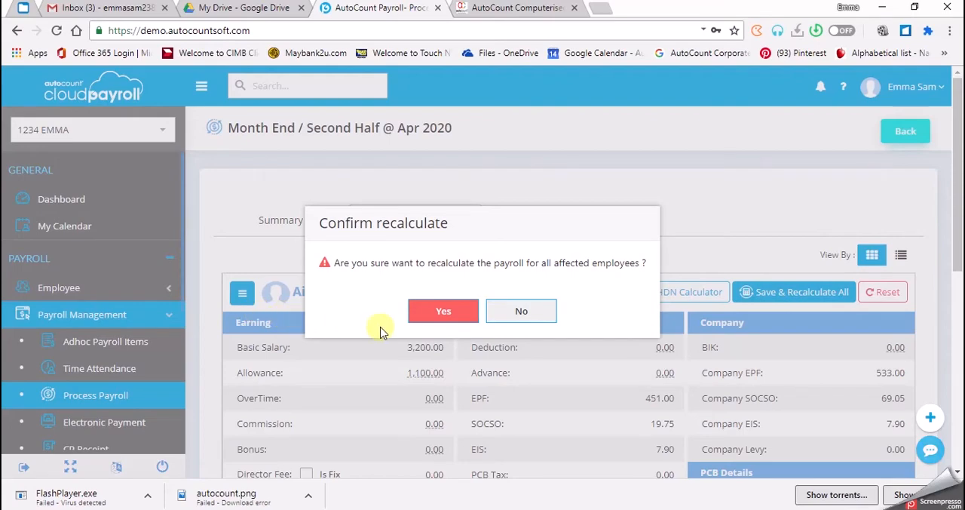
pyautogui.click(426, 316)
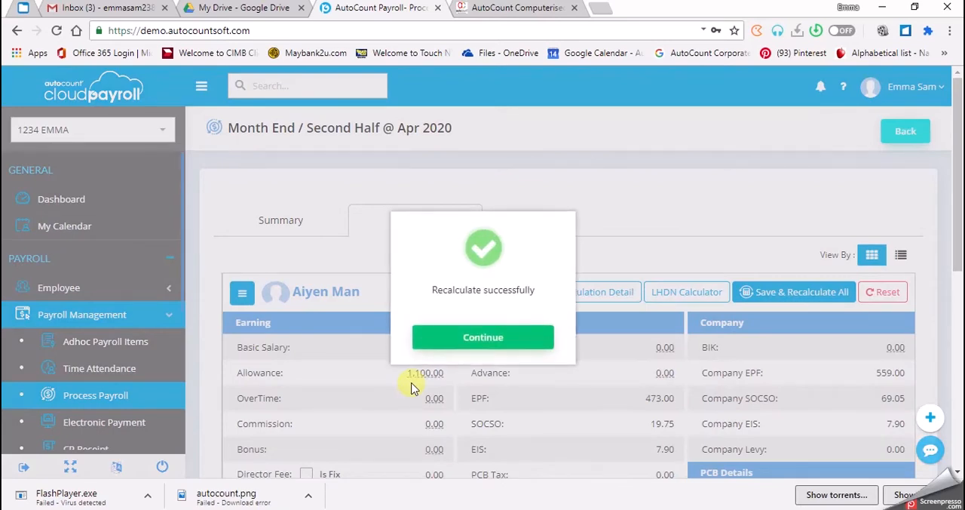
pyautogui.click(459, 343)
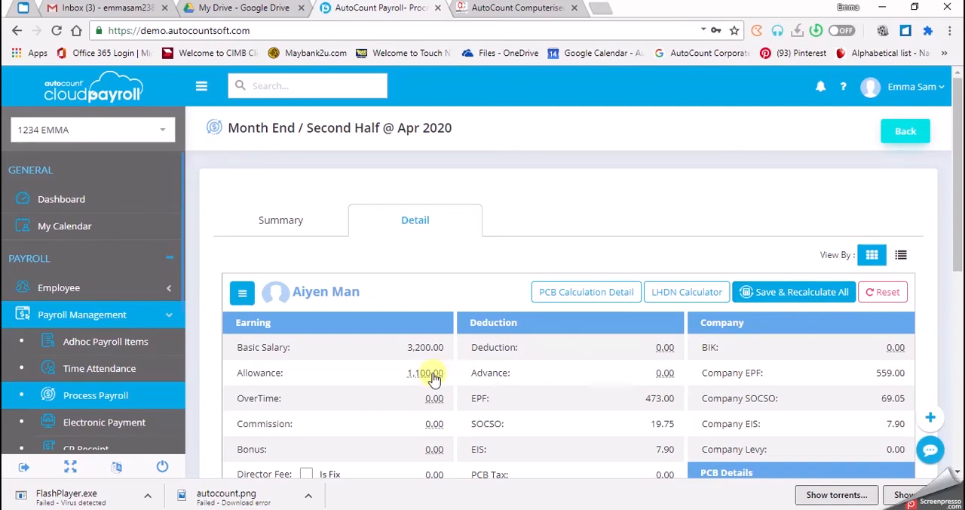
# Examine the employee's recalculated earnings, deductions and company contributions, as well as the breakdown of the allowance items
pyautogui.scroll(-1, 402, 396)
pyautogui.scroll(-1, 404, 396)
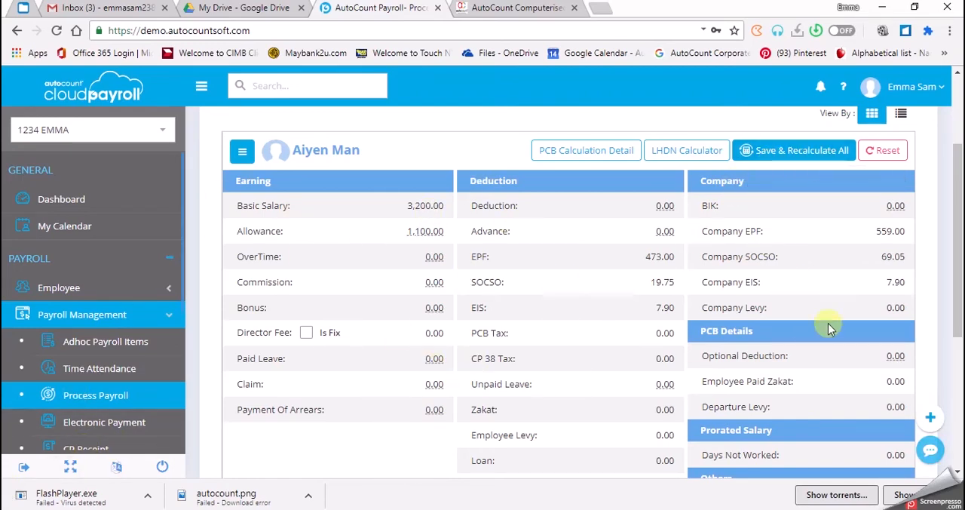
pyautogui.scroll(2, 684, 296)
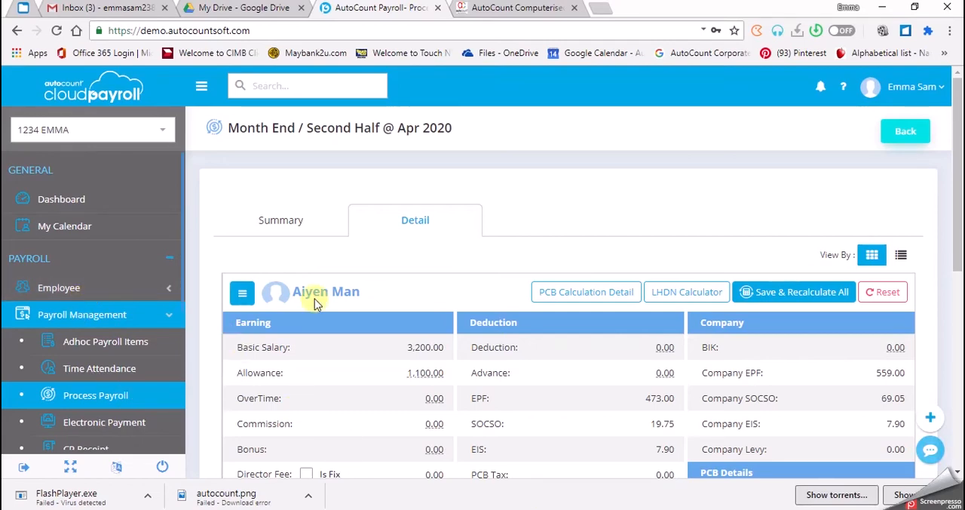
pyautogui.scroll(-1, 957, 168)
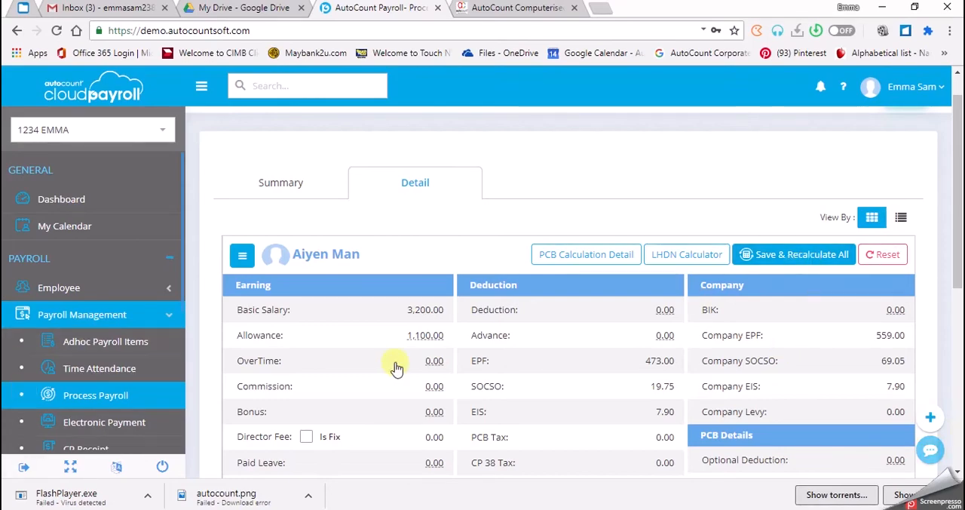
pyautogui.click(417, 341)
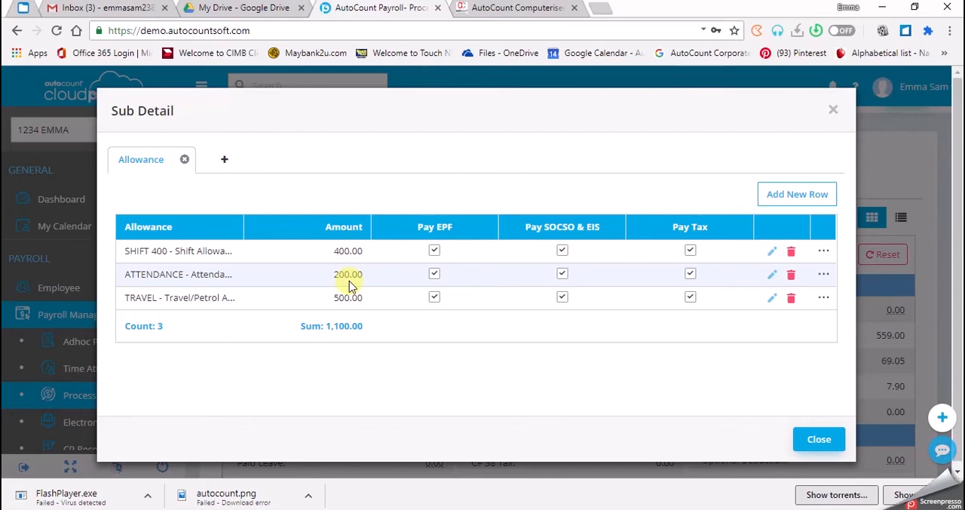
pyautogui.click(814, 444)
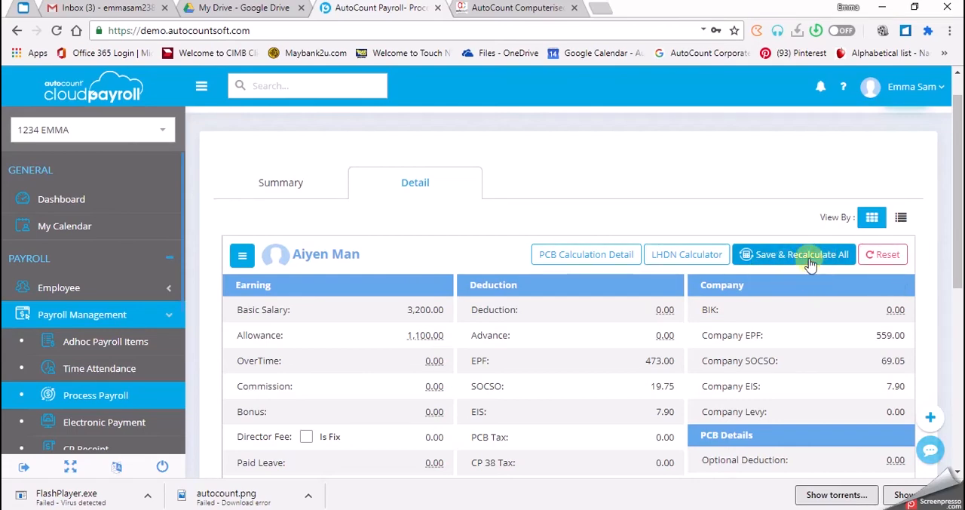
pyautogui.click(412, 337)
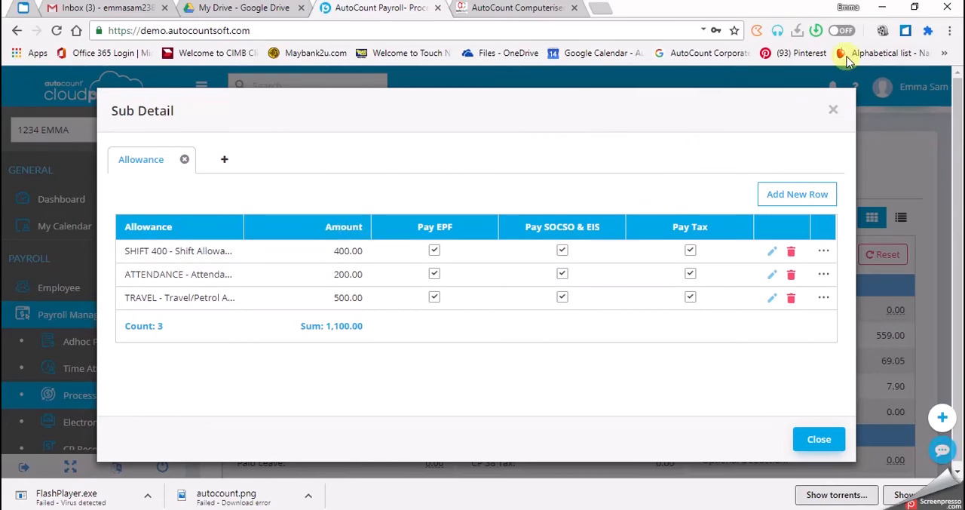
pyautogui.click(833, 110)
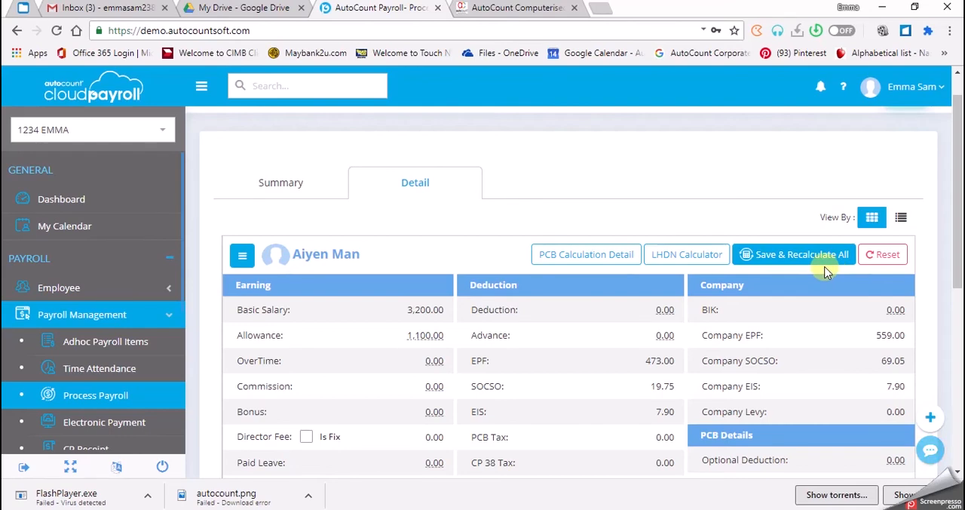
# Reset the employee's payroll again to reload it without the manual allowance entry
pyautogui.click(875, 260)
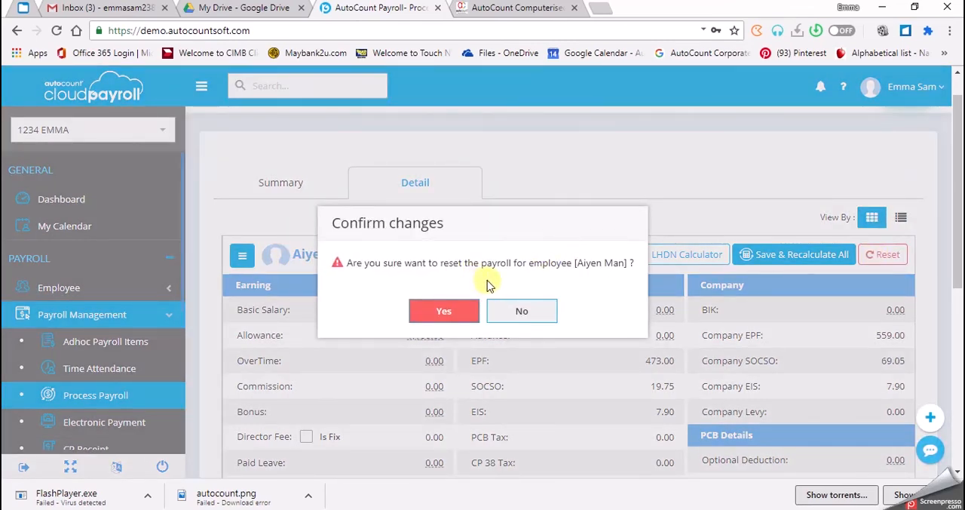
pyautogui.click(466, 317)
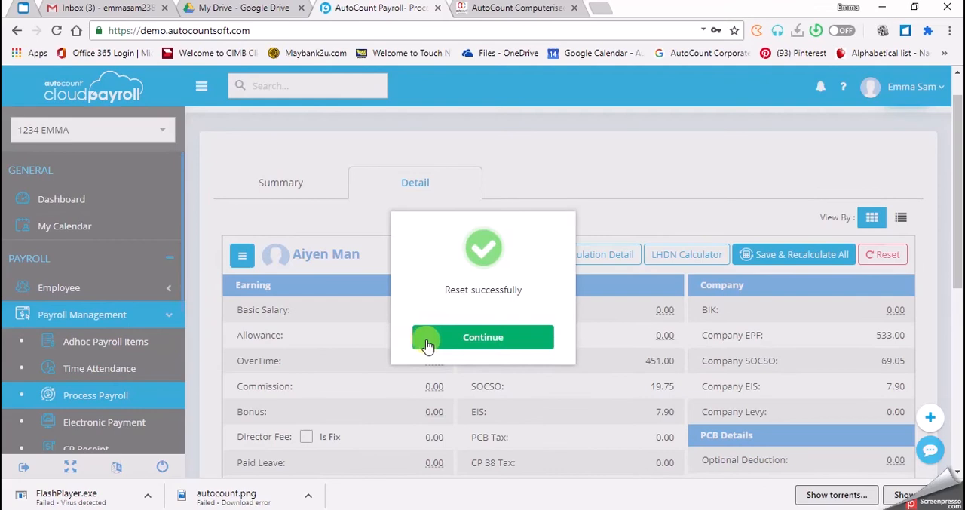
pyautogui.click(430, 340)
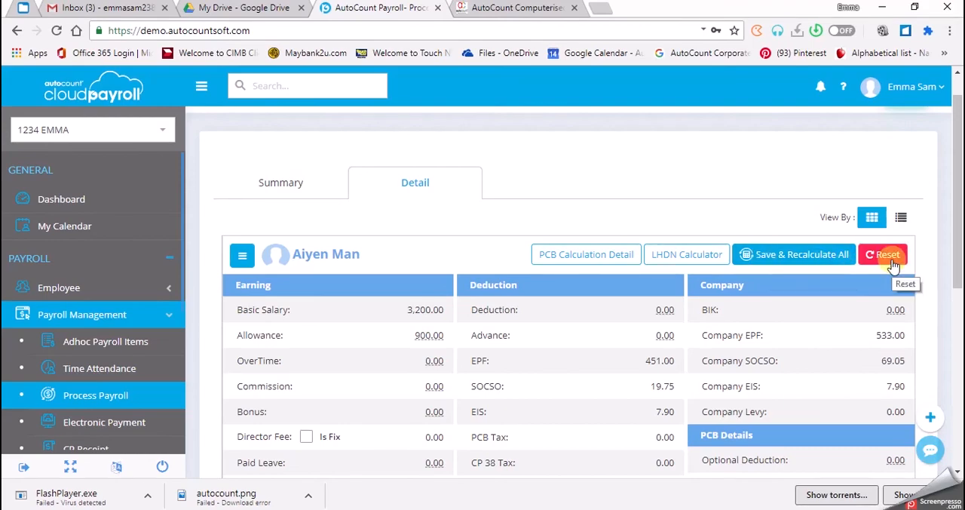
# Enter 200 as the amount of the ATTENDANCE allowance and save the row in the allowance breakdown
pyautogui.click(426, 335)
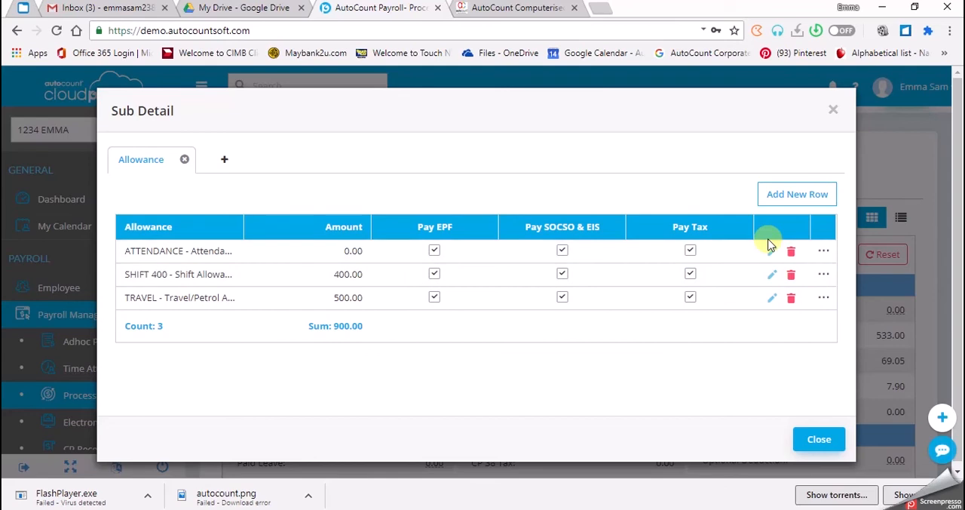
pyautogui.click(769, 256)
pyautogui.click(312, 259)
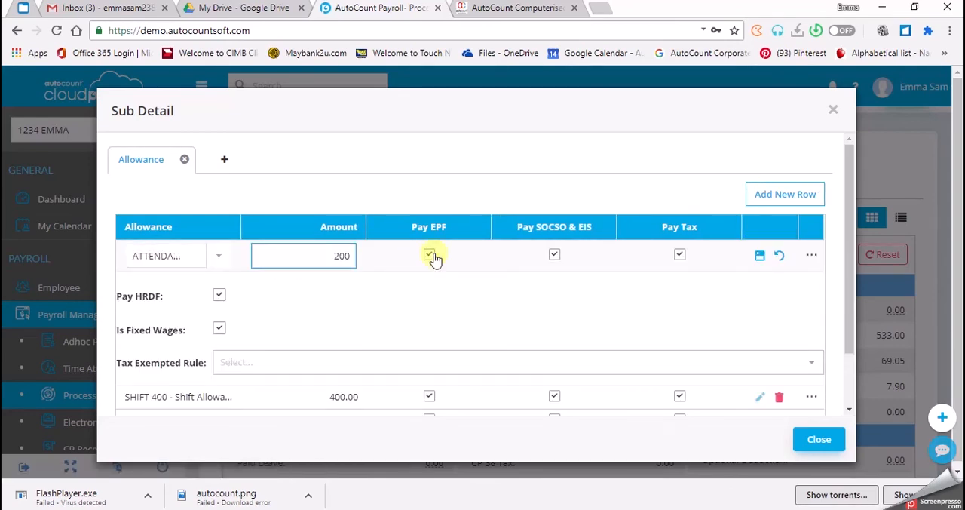
pyautogui.click(759, 255)
pyautogui.click(800, 440)
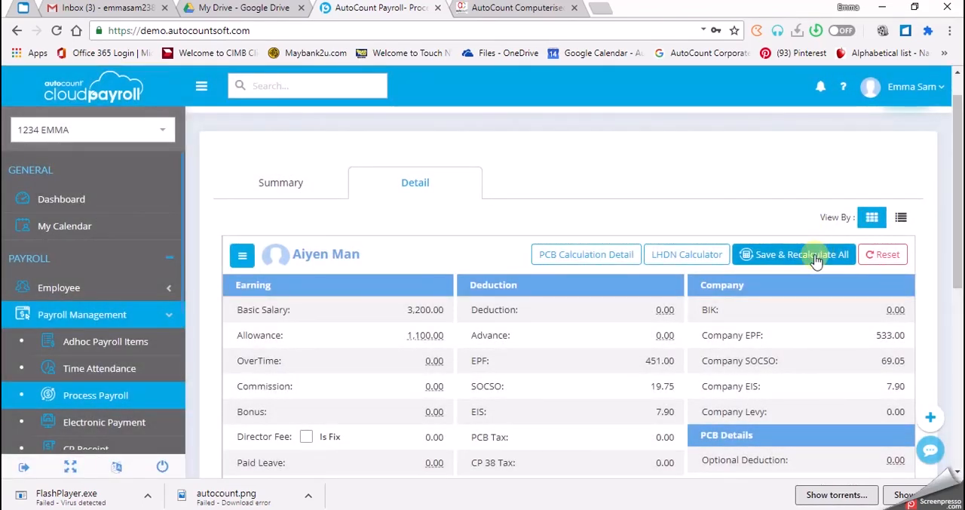
# Save and recalculate the payroll for all affected employees, and return to the payroll process overview
pyautogui.click(814, 258)
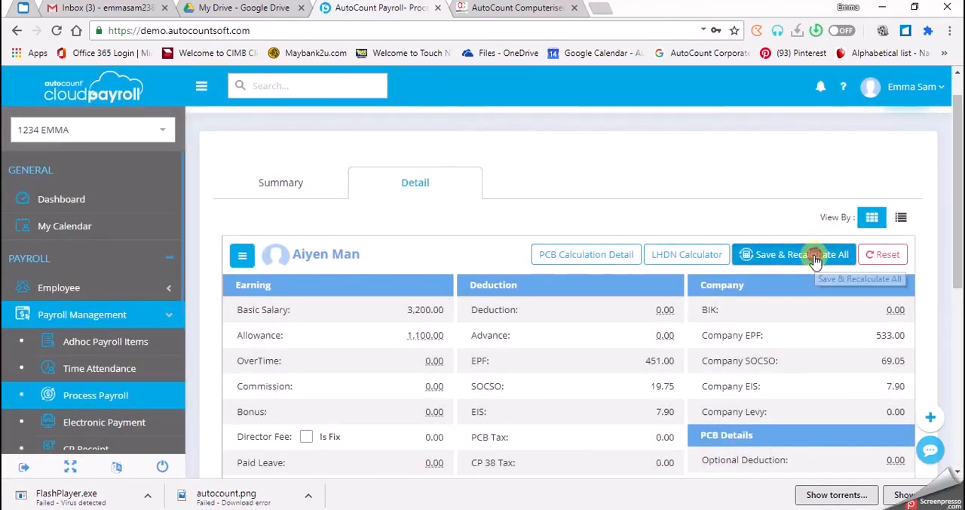
pyautogui.click(443, 313)
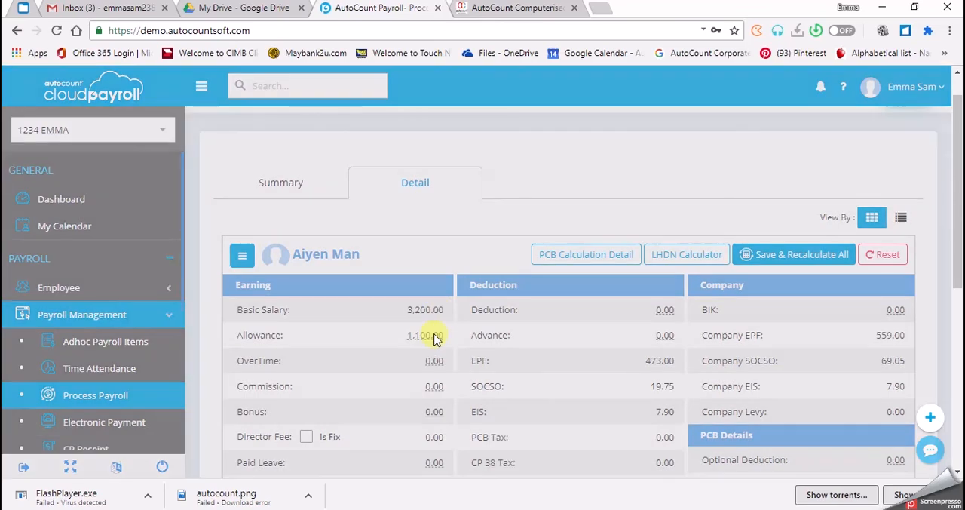
pyautogui.click(436, 338)
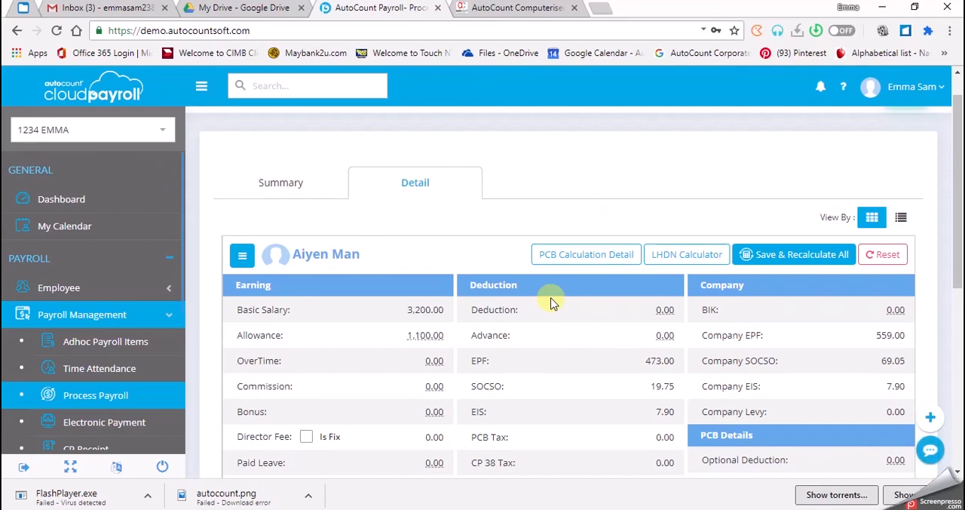
pyautogui.scroll(1, 554, 297)
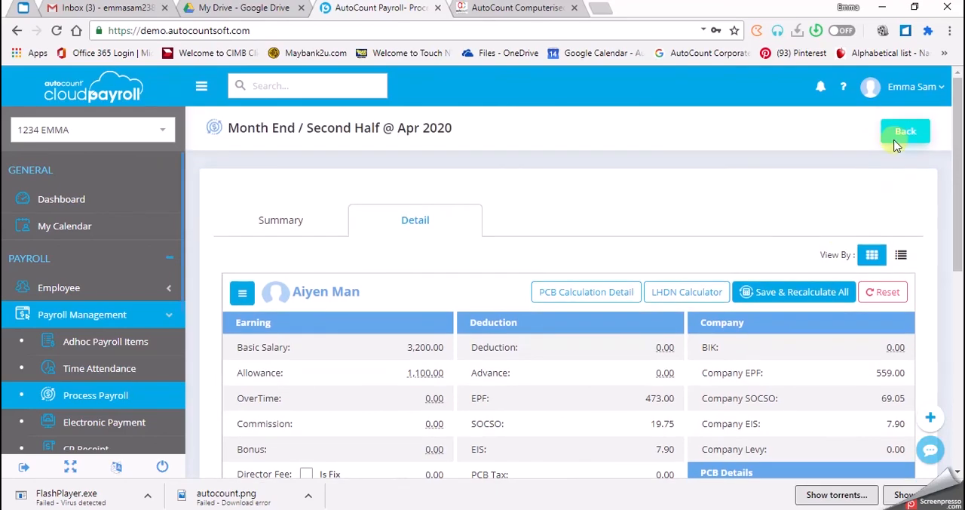
pyautogui.click(896, 136)
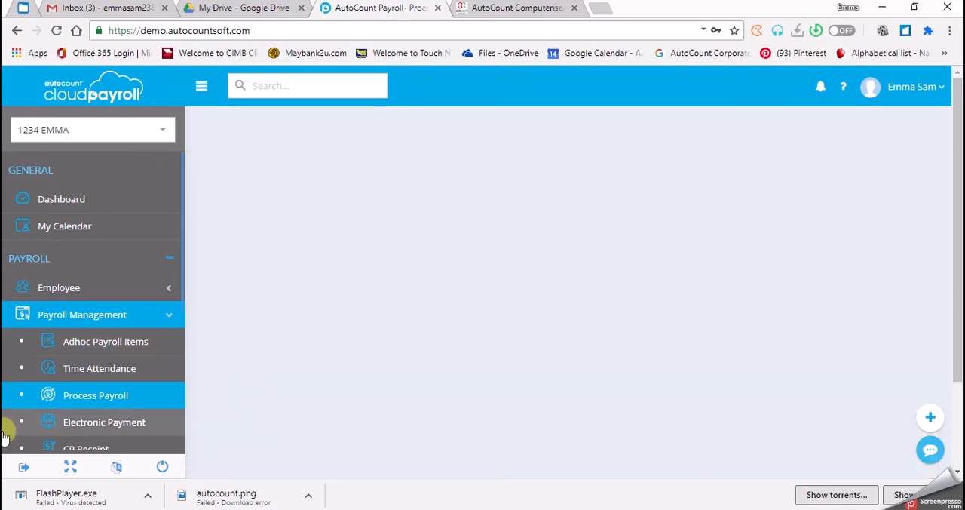